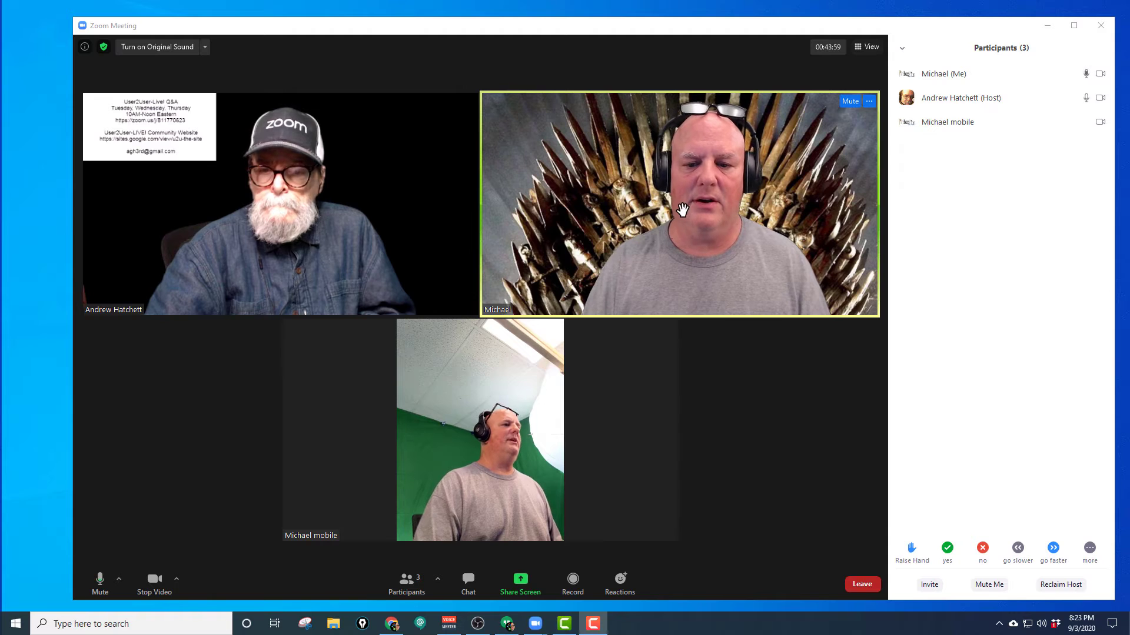
Put the throne tile first and the mobile-camera tile second, moving the bearded presenter's tile below
drag(683, 210, 308, 210)
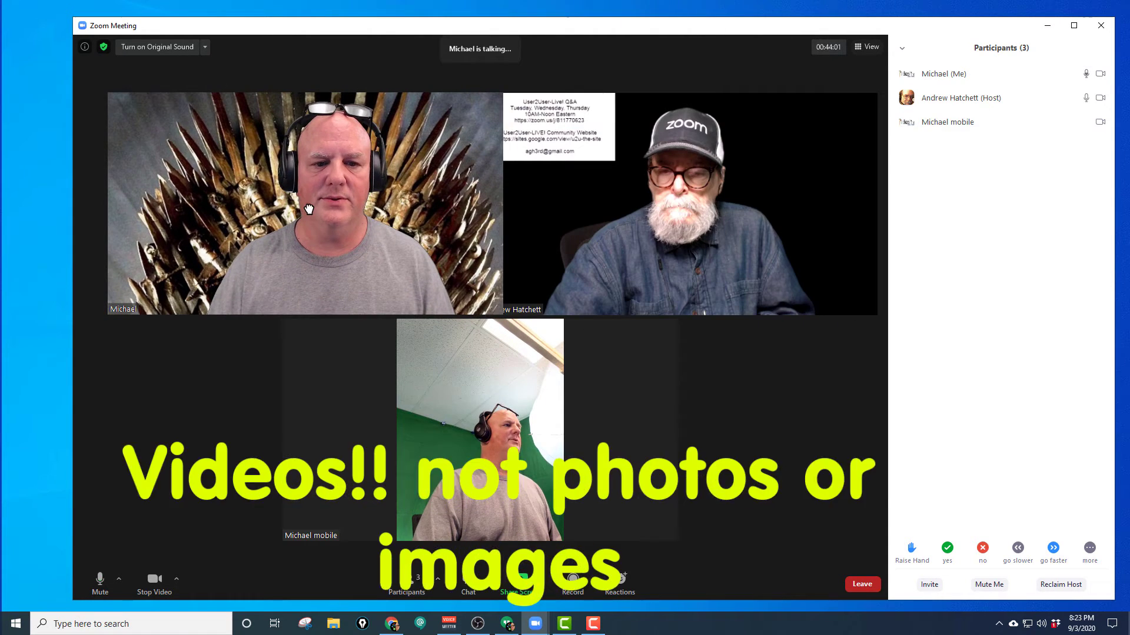
mouse_move(535, 345)
mouse_down()
mouse_move(630, 255)
mouse_move(669, 167)
mouse_up()
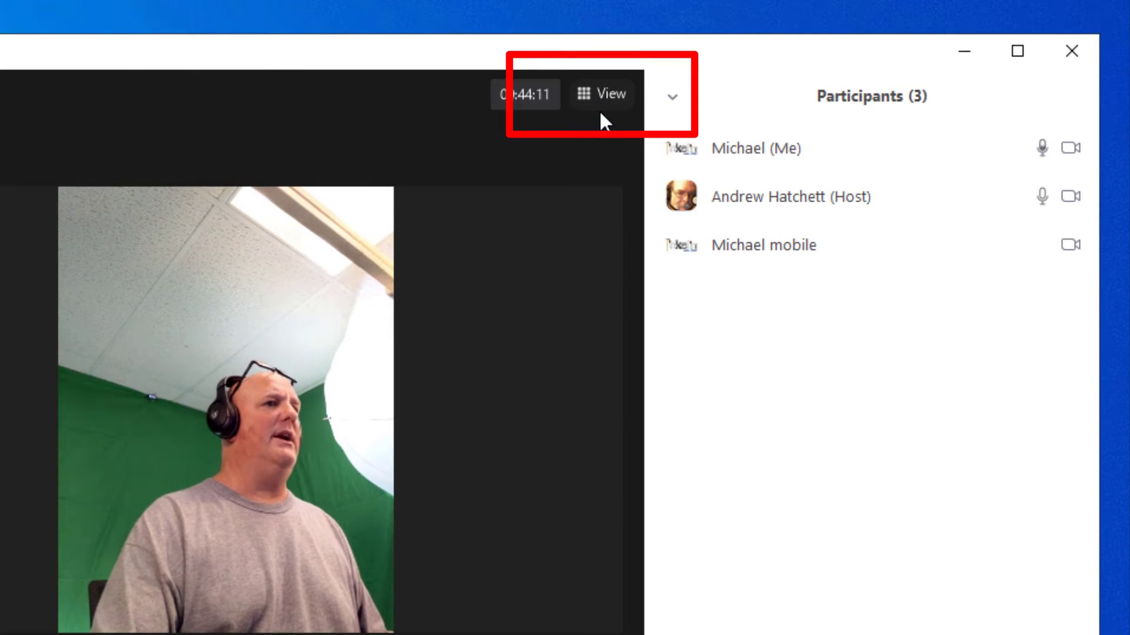
click(601, 99)
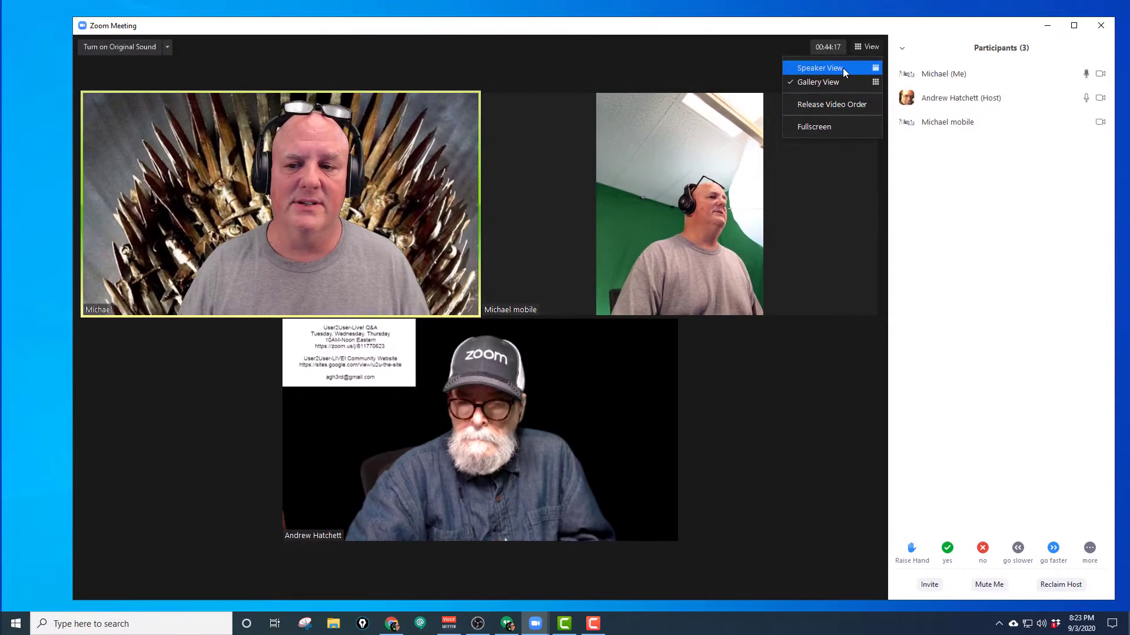
click(843, 69)
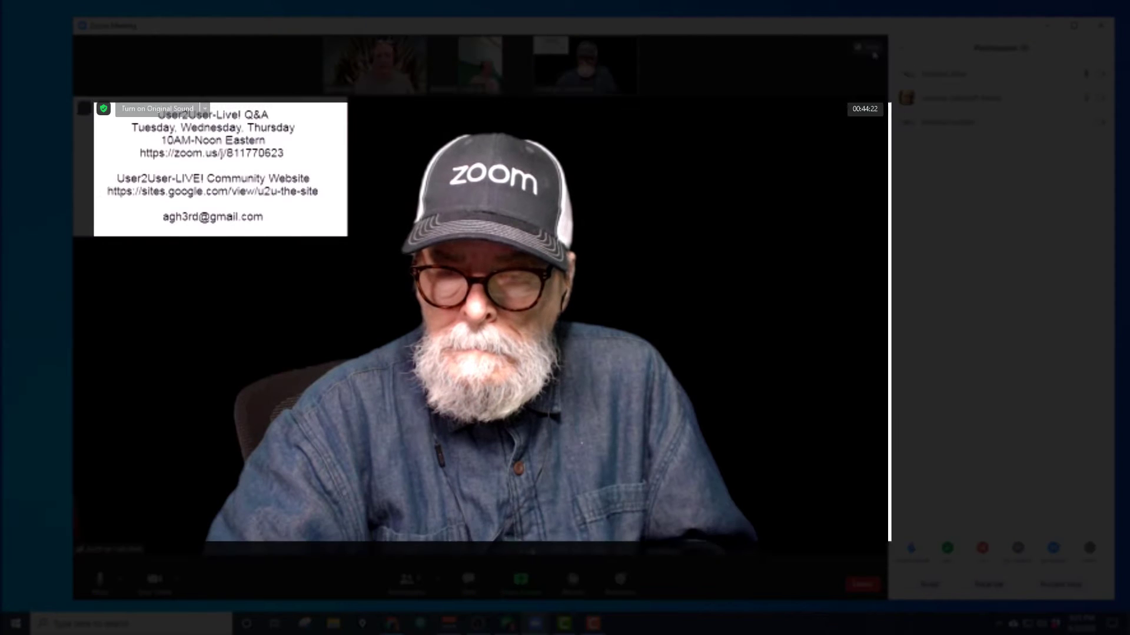
click(872, 51)
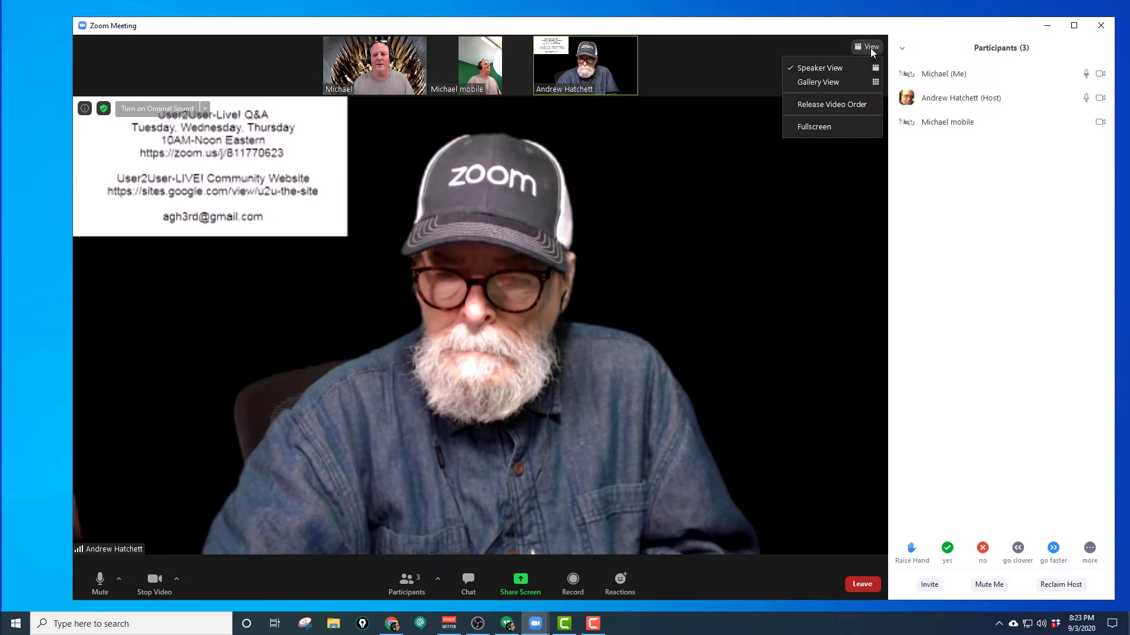
click(847, 82)
click(872, 50)
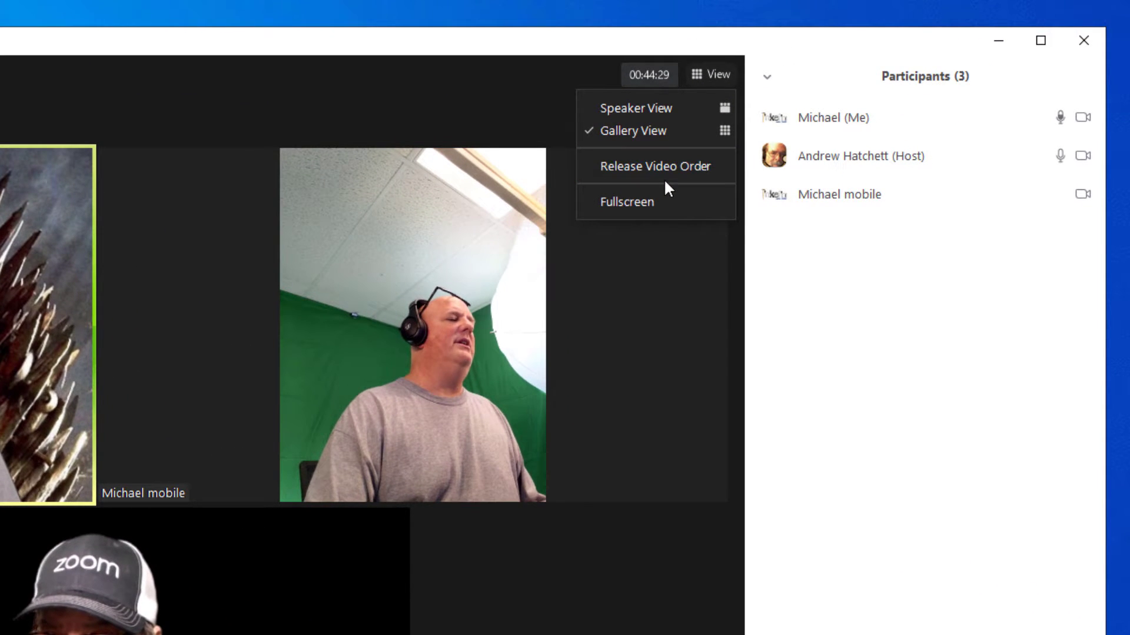
click(400, 113)
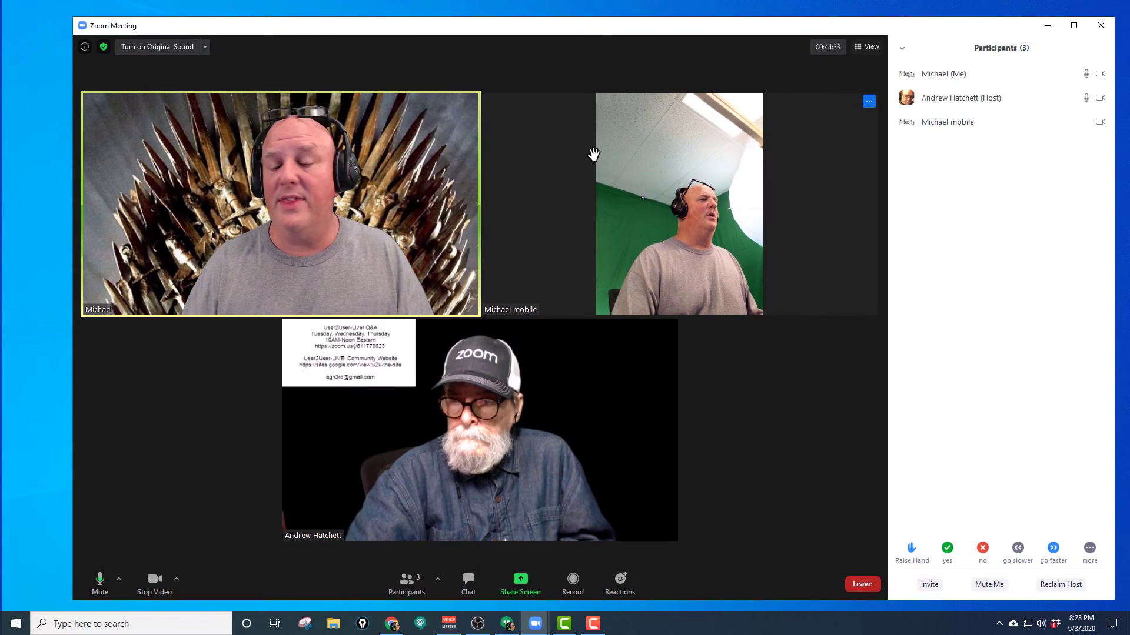
Release the custom video order from the View menu and confirm it no longer applies
click(872, 51)
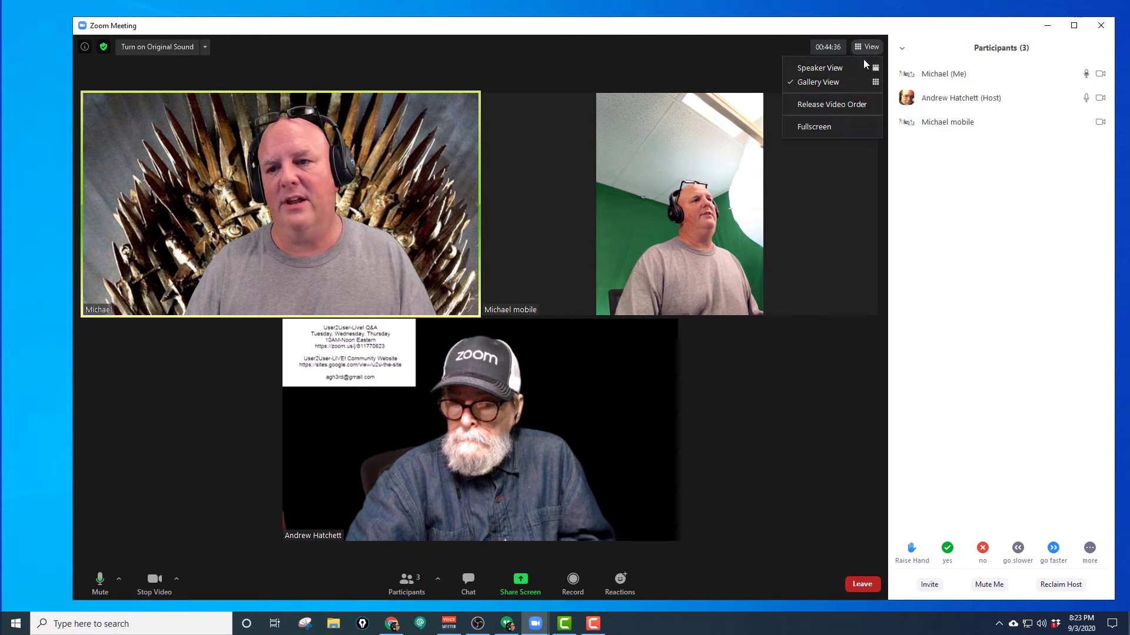
click(832, 107)
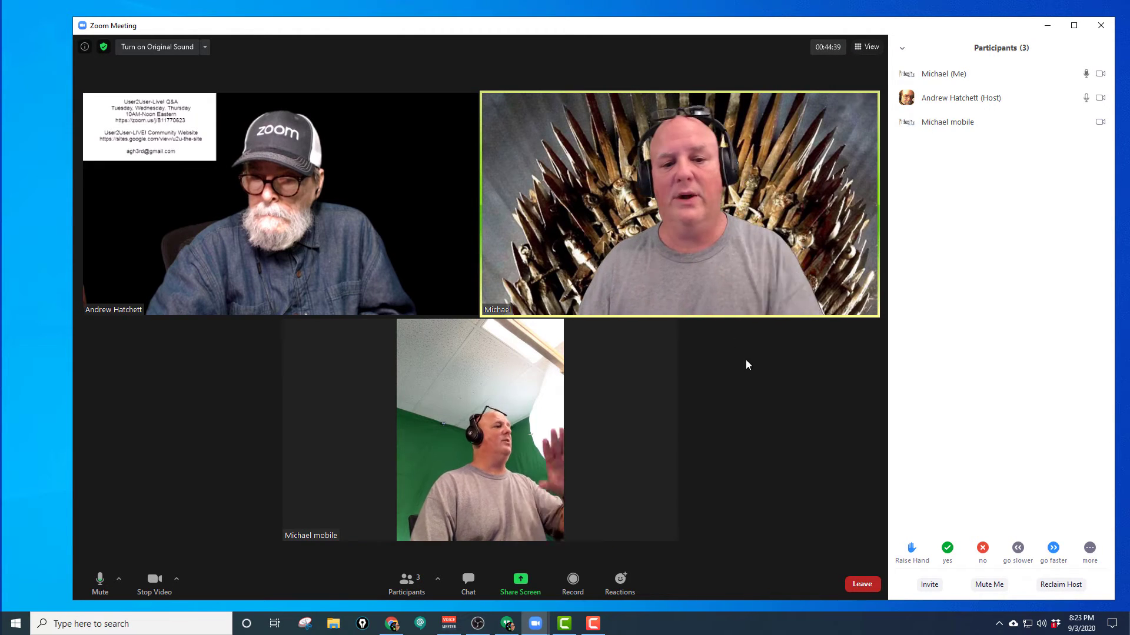
click(868, 52)
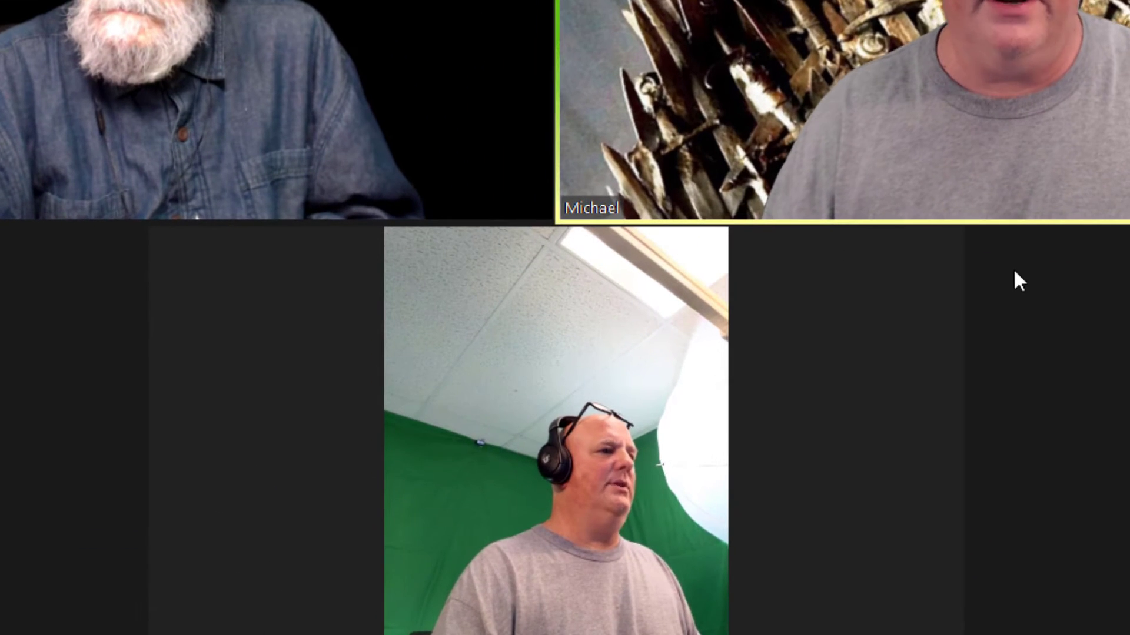
click(707, 342)
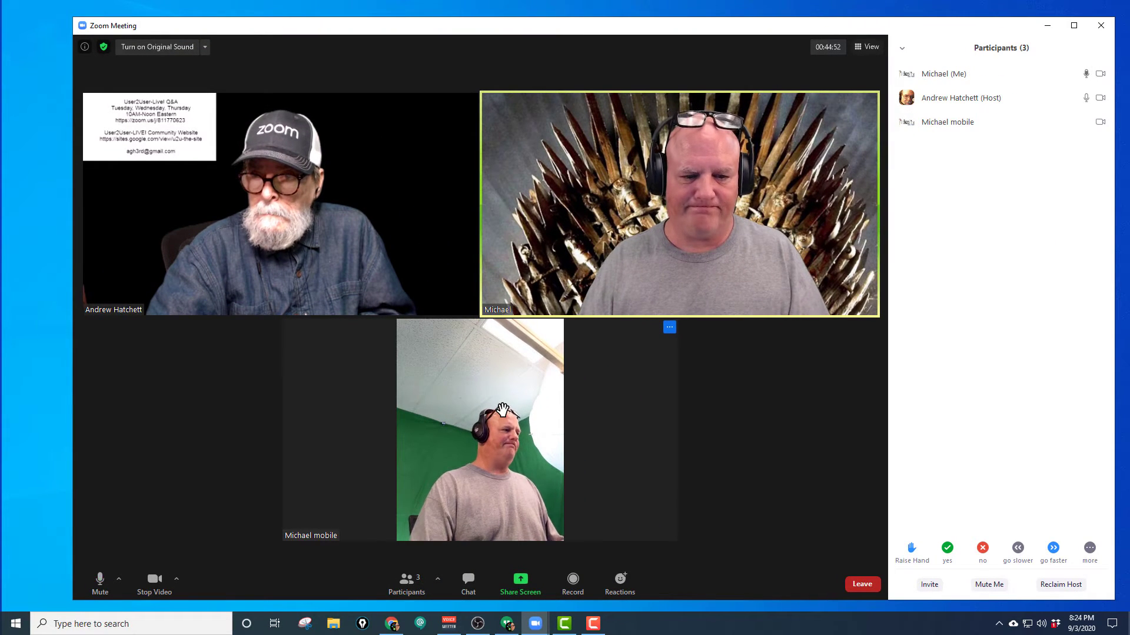
Move the mobile-camera tile into the top row beside the presenter, pushing the throne tile below
drag(499, 406, 310, 180)
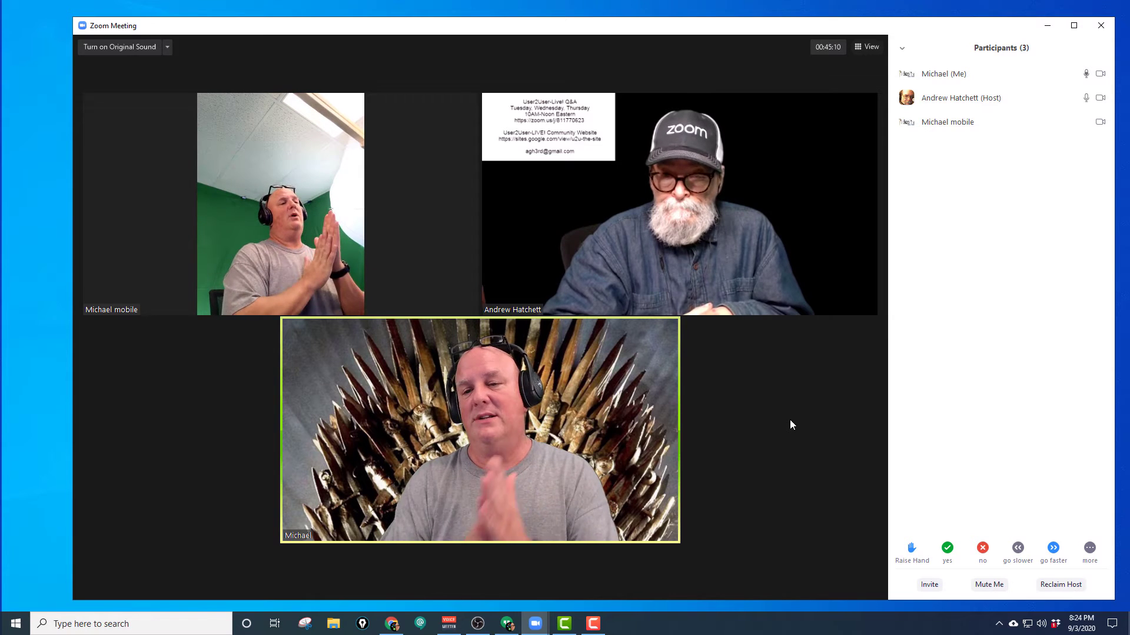
click(869, 49)
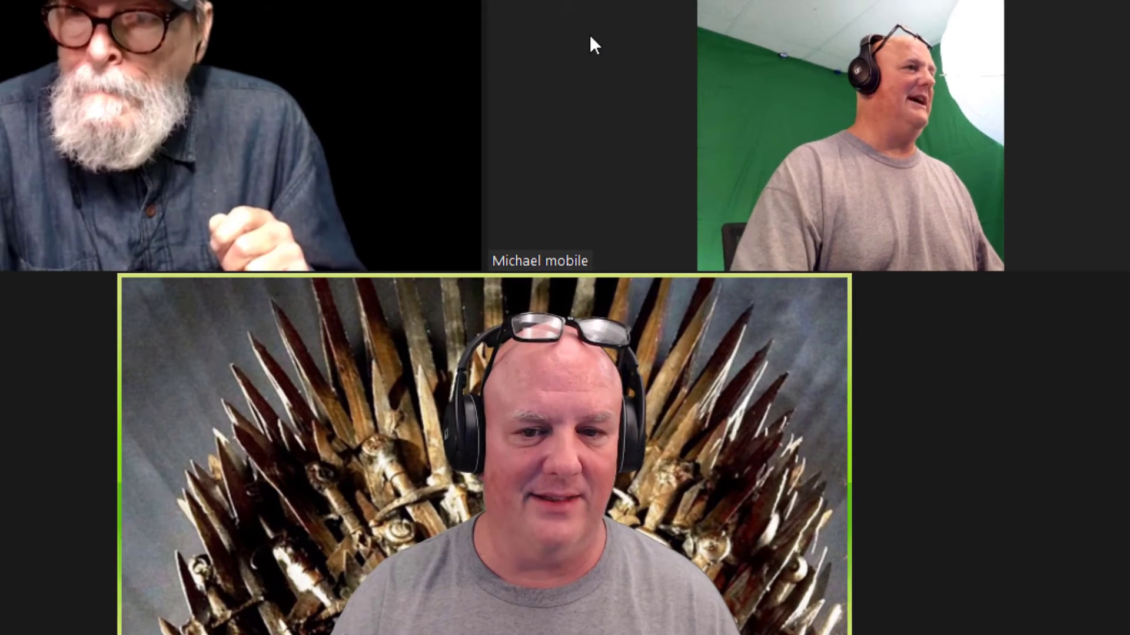
drag(539, 185, 457, 185)
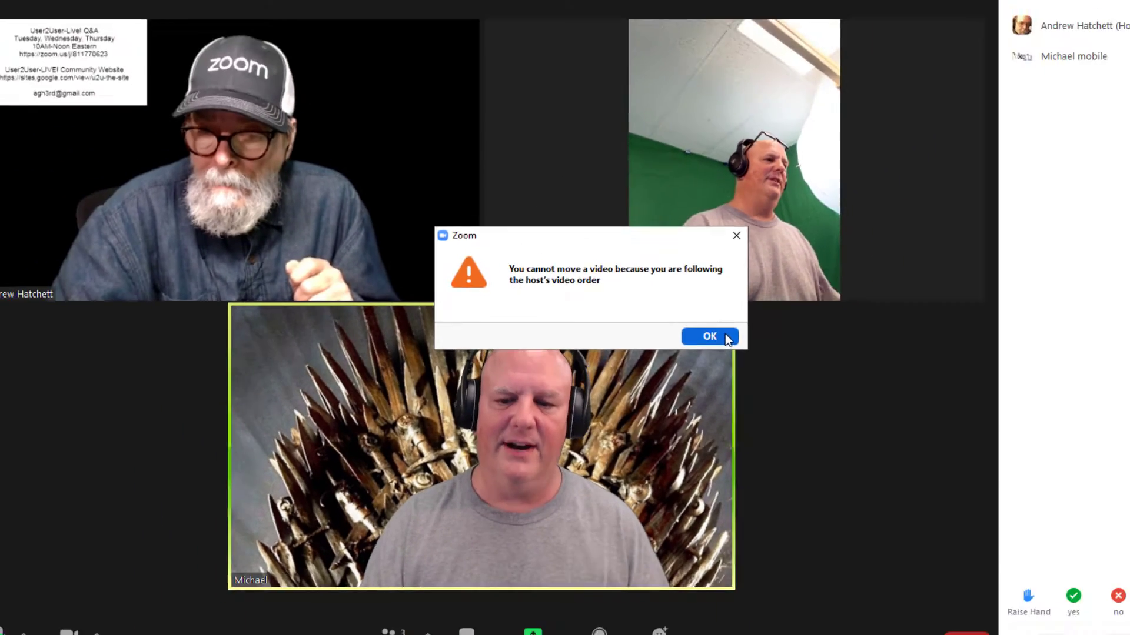
click(833, 319)
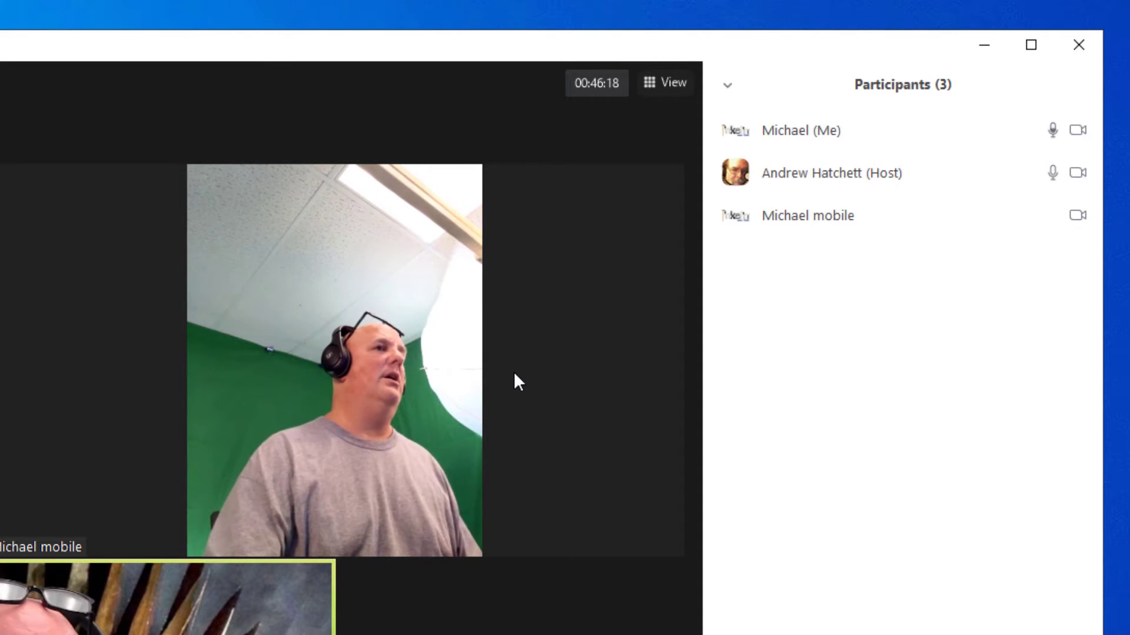
Check the Participants panel to confirm your own entry is now marked as host
mouse_move(510, 391)
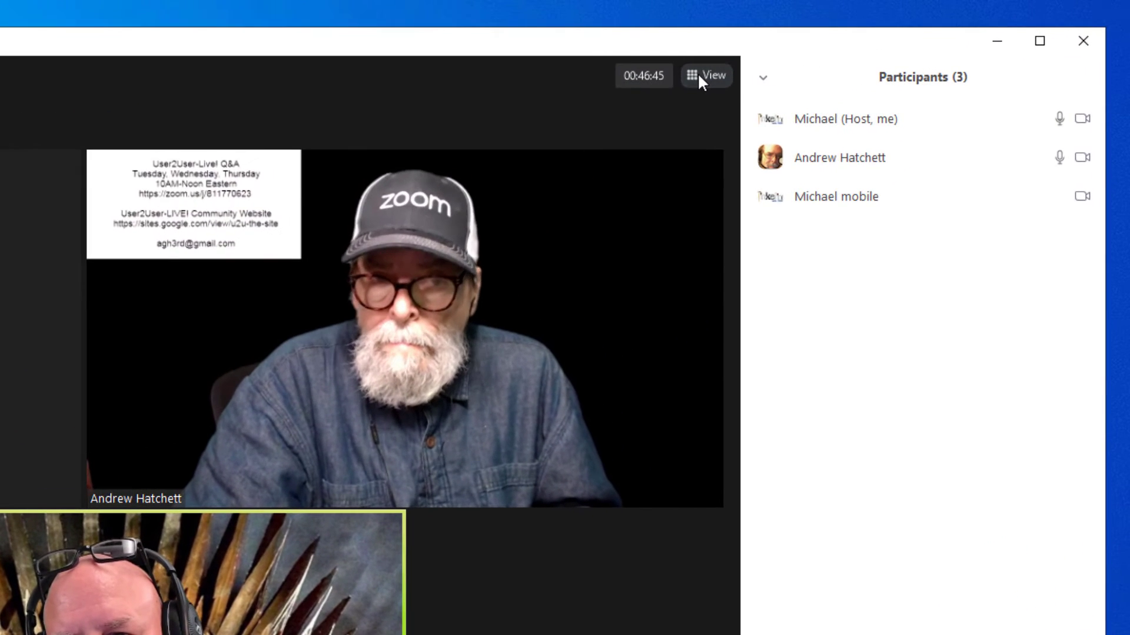
Uncheck Follow Host's Video Order in the View menu and confirm it is off
click(727, 73)
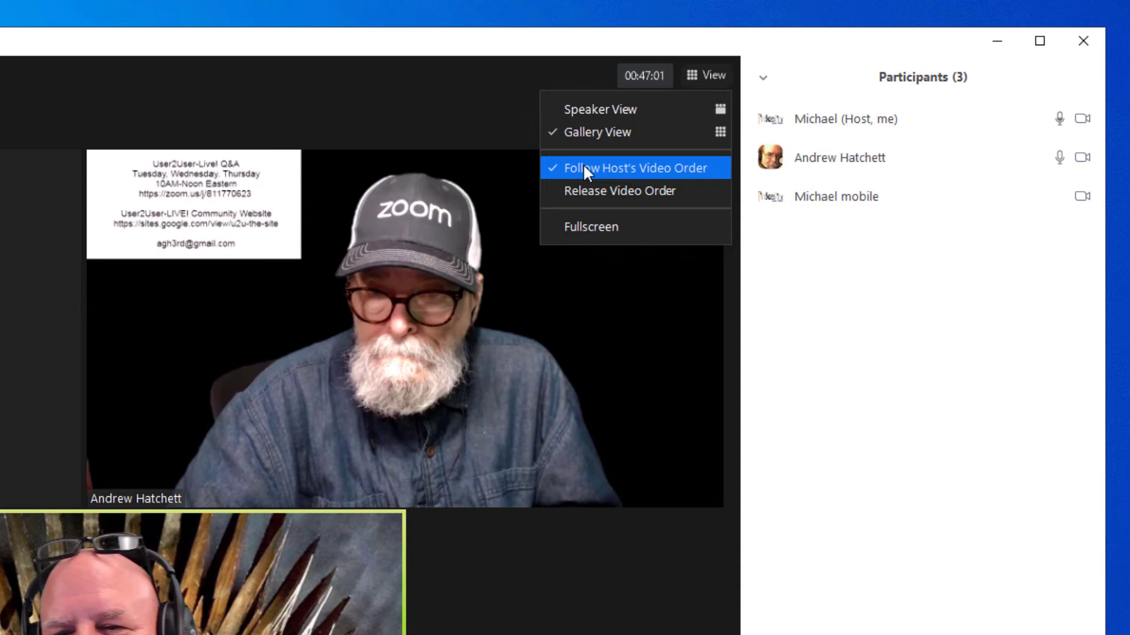
click(583, 168)
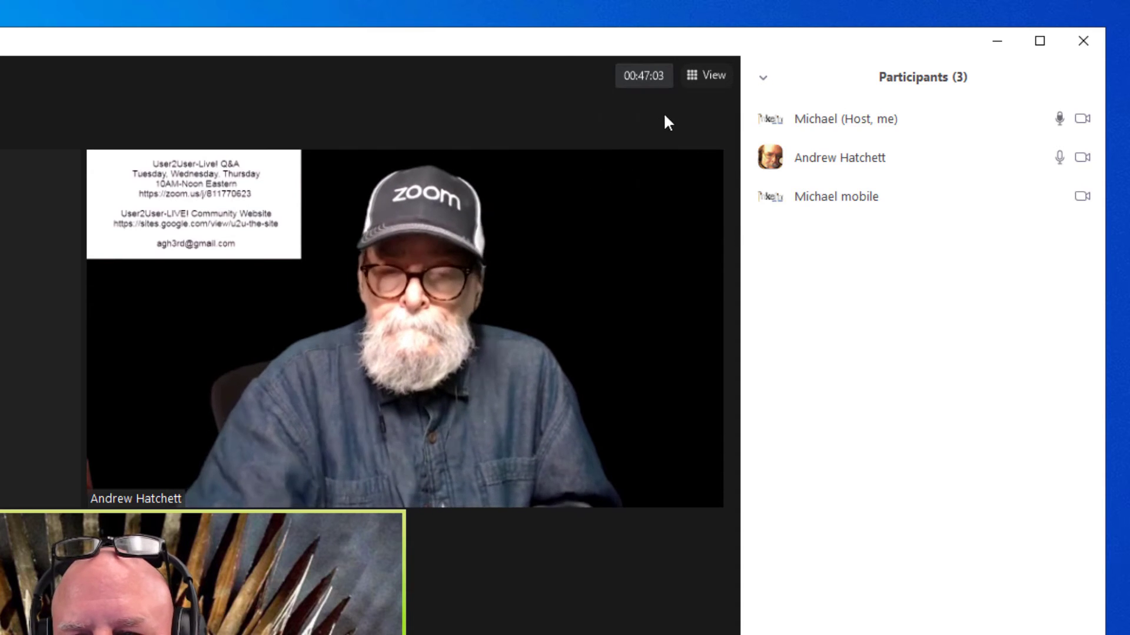
click(707, 74)
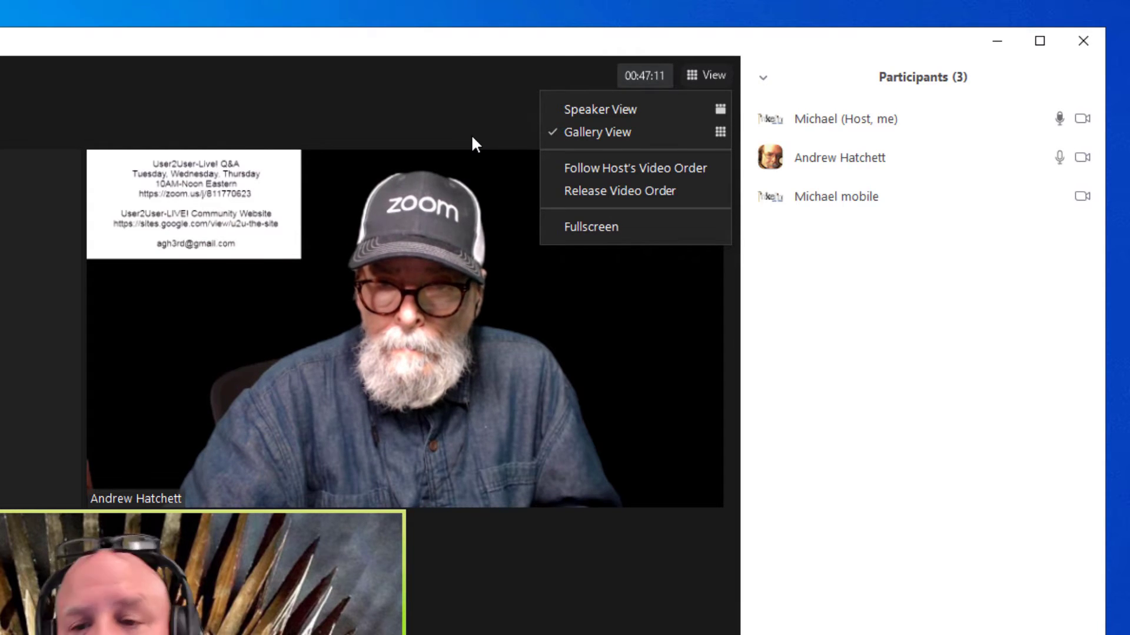
Reorder the gallery to mobile-camera tile, bearded presenter, then throne tile on the bottom row
mouse_move(348, 335)
mouse_down()
mouse_move(323, 524)
mouse_move(277, 633)
mouse_move(407, 288)
mouse_move(439, 287)
mouse_move(116, 625)
mouse_up()
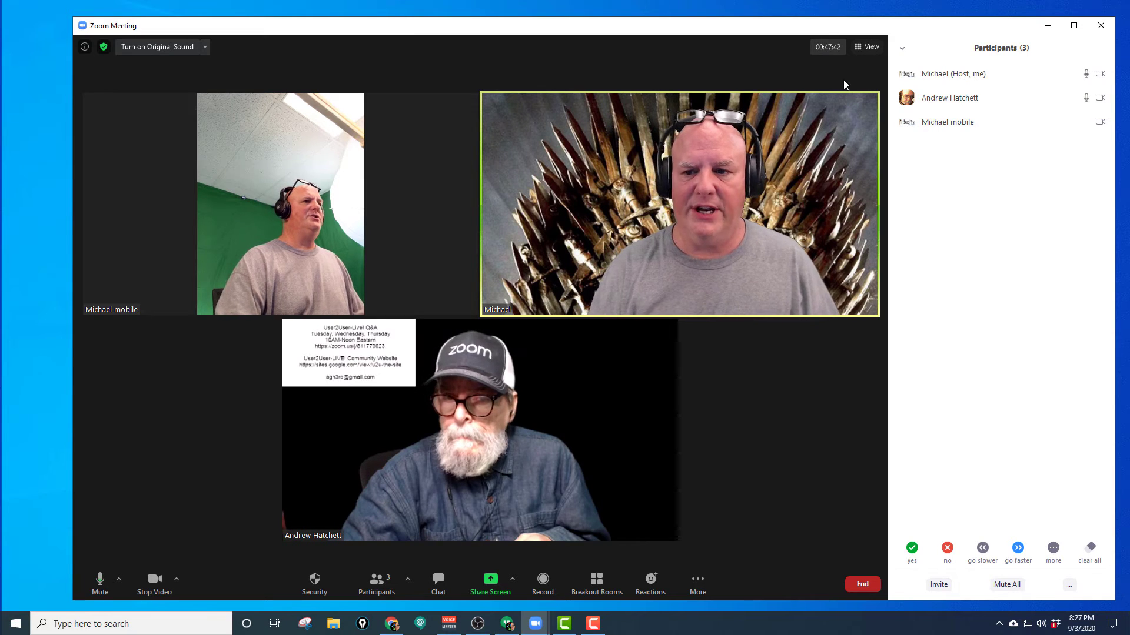
drag(696, 192, 292, 198)
mouse_move(602, 209)
mouse_down()
mouse_move(615, 402)
mouse_move(630, 417)
mouse_up()
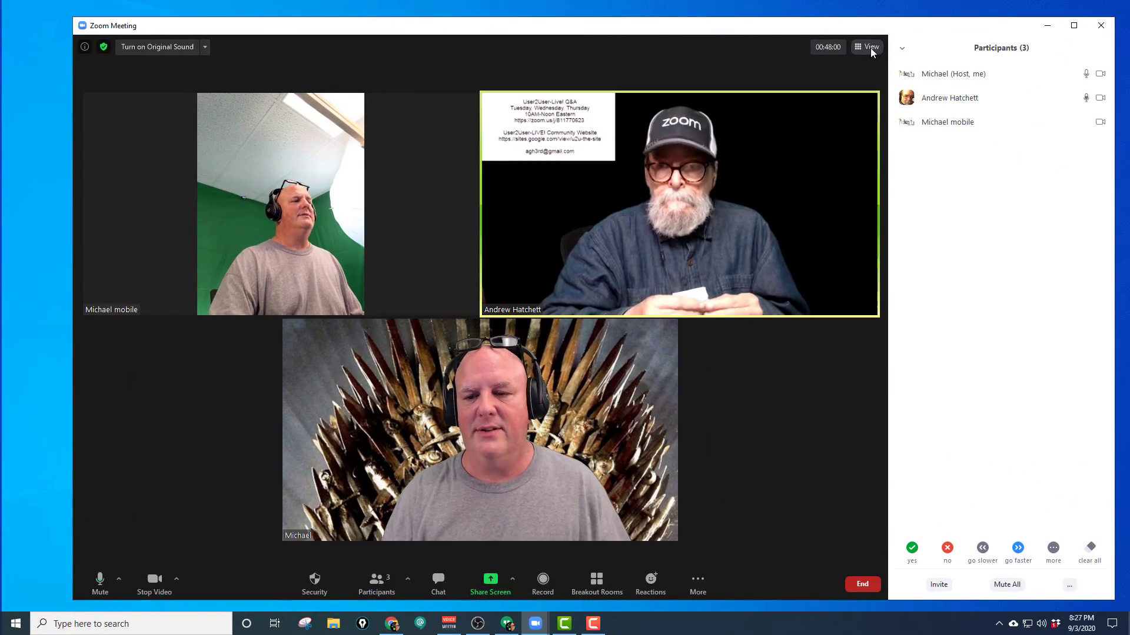
Turn on Follow Host's Video Order to enforce the mobile, bearded, throne order, then verify it
click(872, 49)
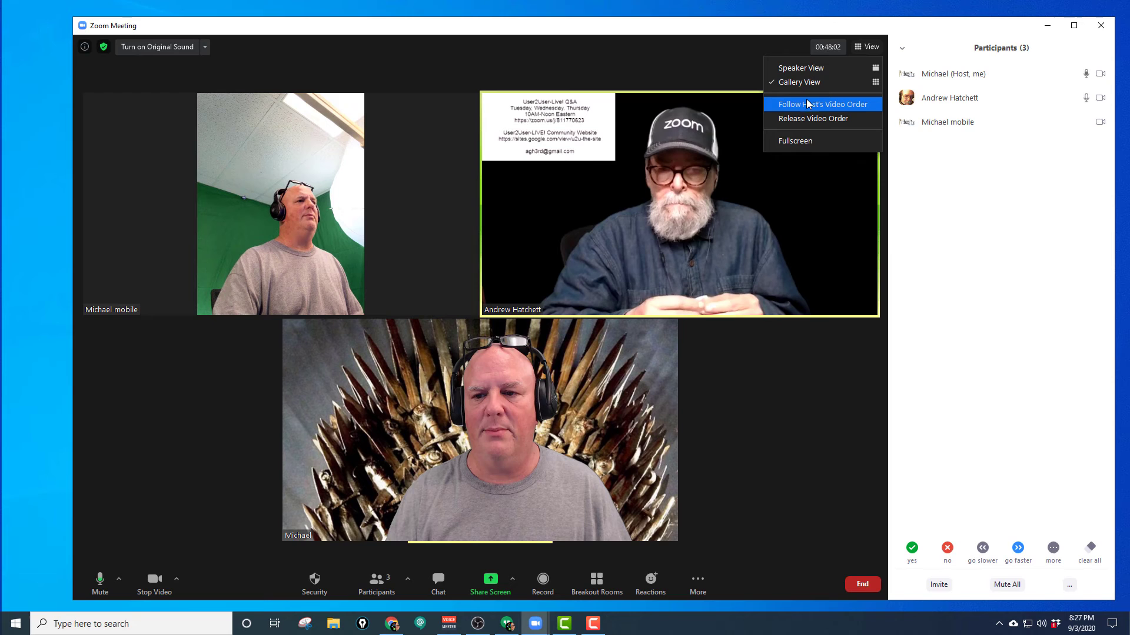
click(811, 107)
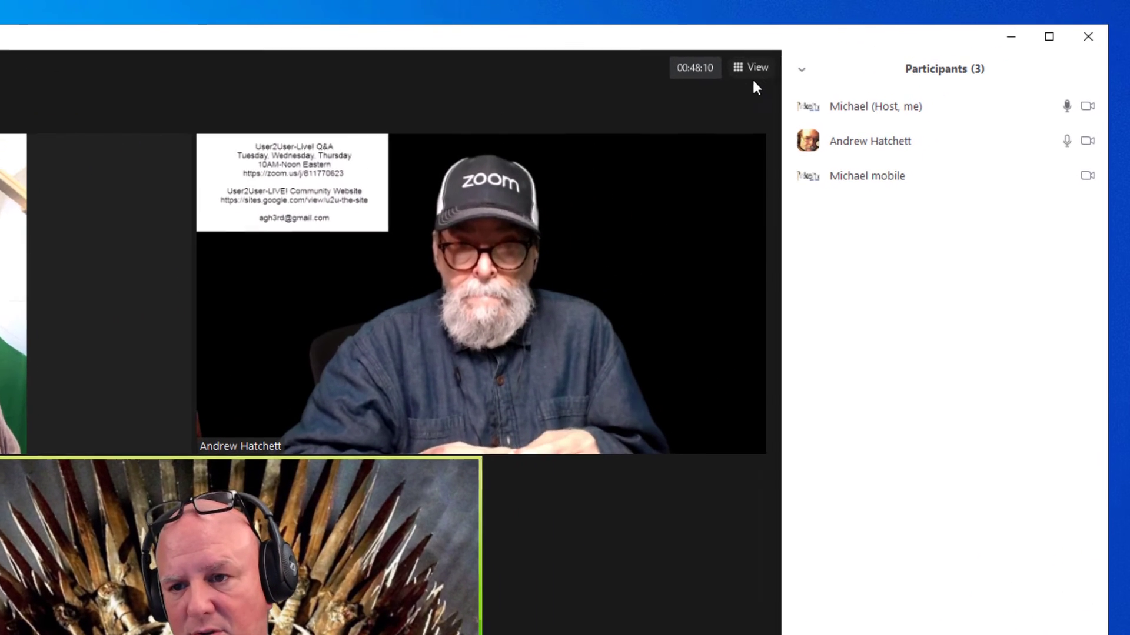
click(868, 47)
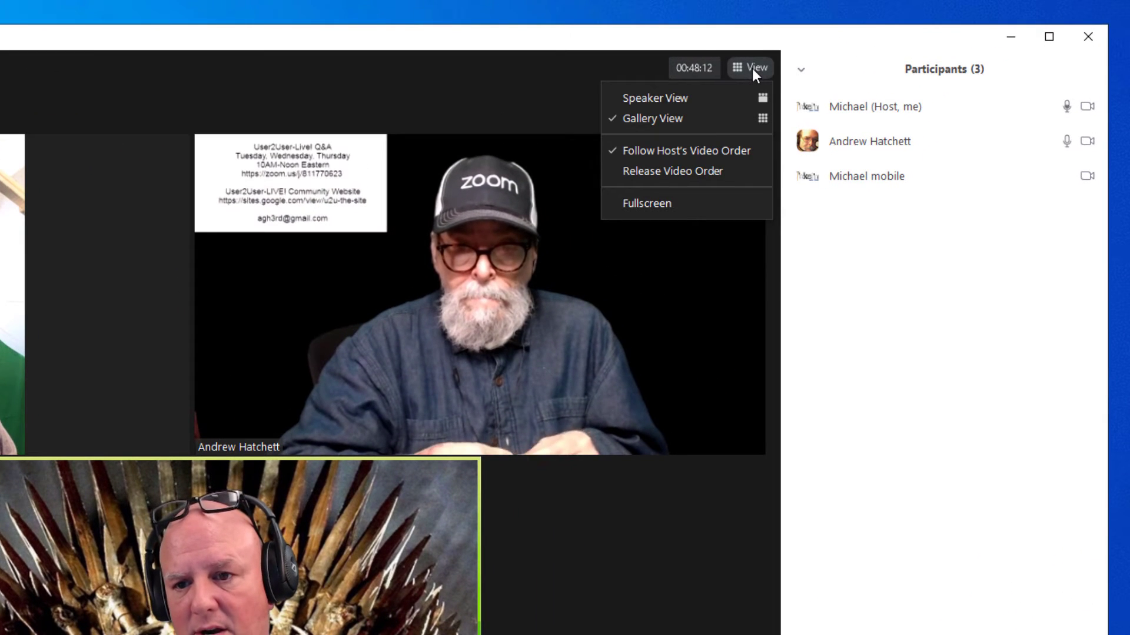
click(652, 454)
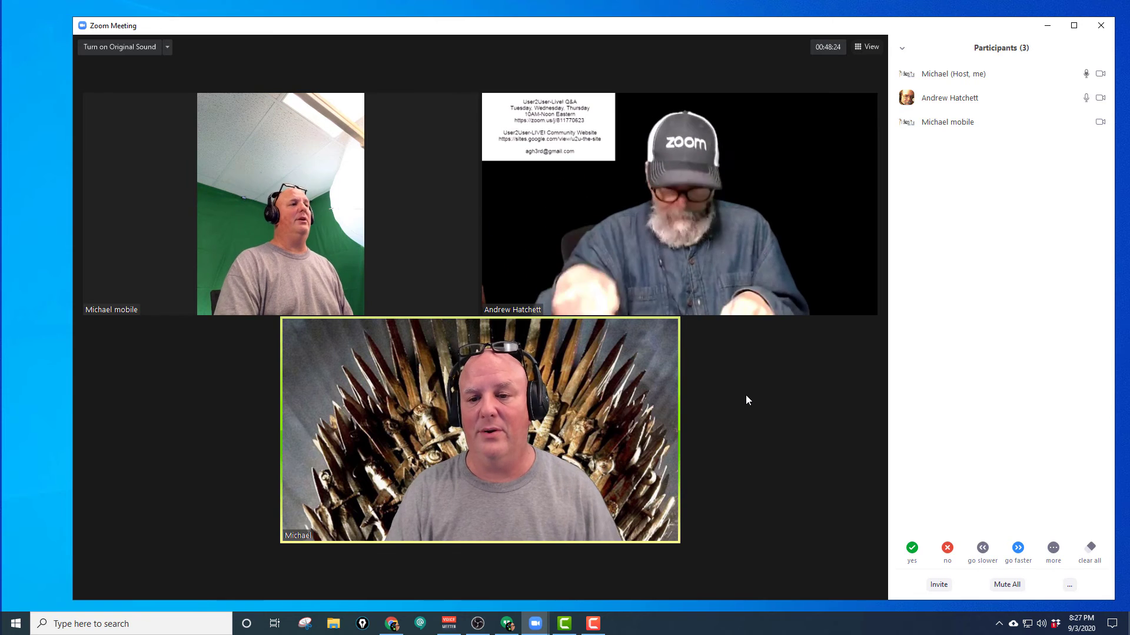
Place the bearded presenter's tile top-left and the throne tile top-right, leaving mobile below
mouse_move(761, 215)
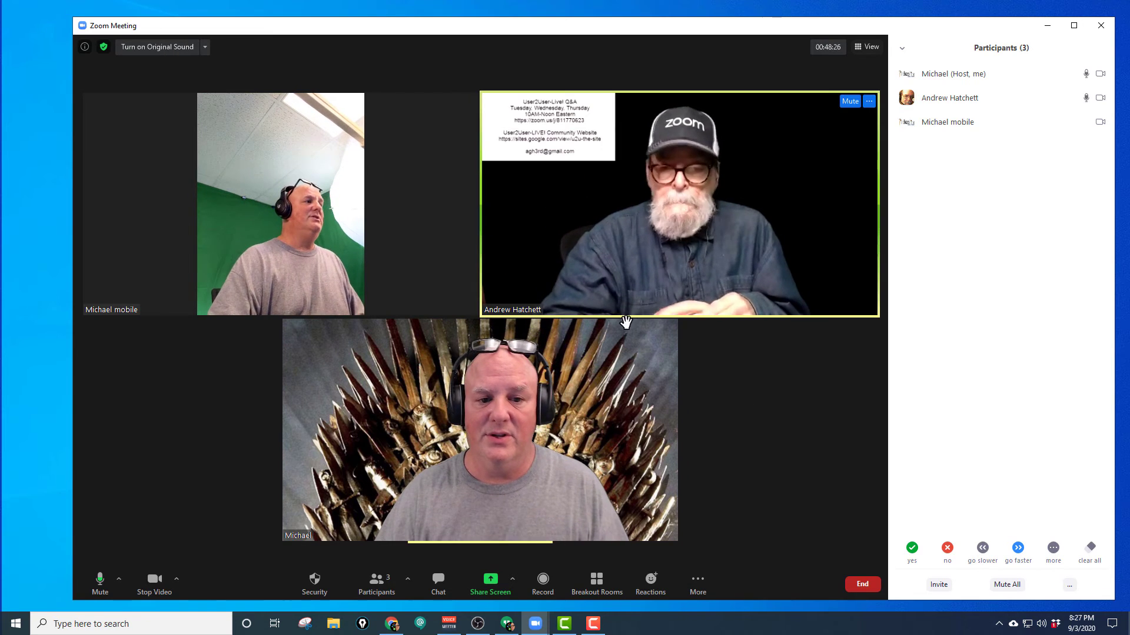
drag(761, 215, 361, 209)
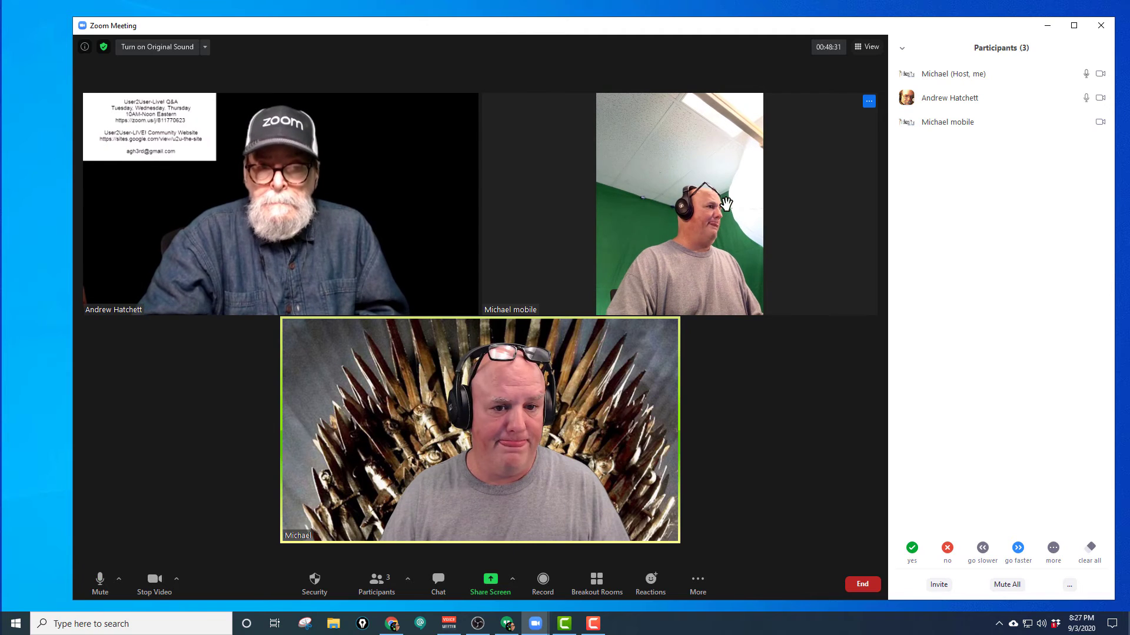
drag(594, 383, 795, 160)
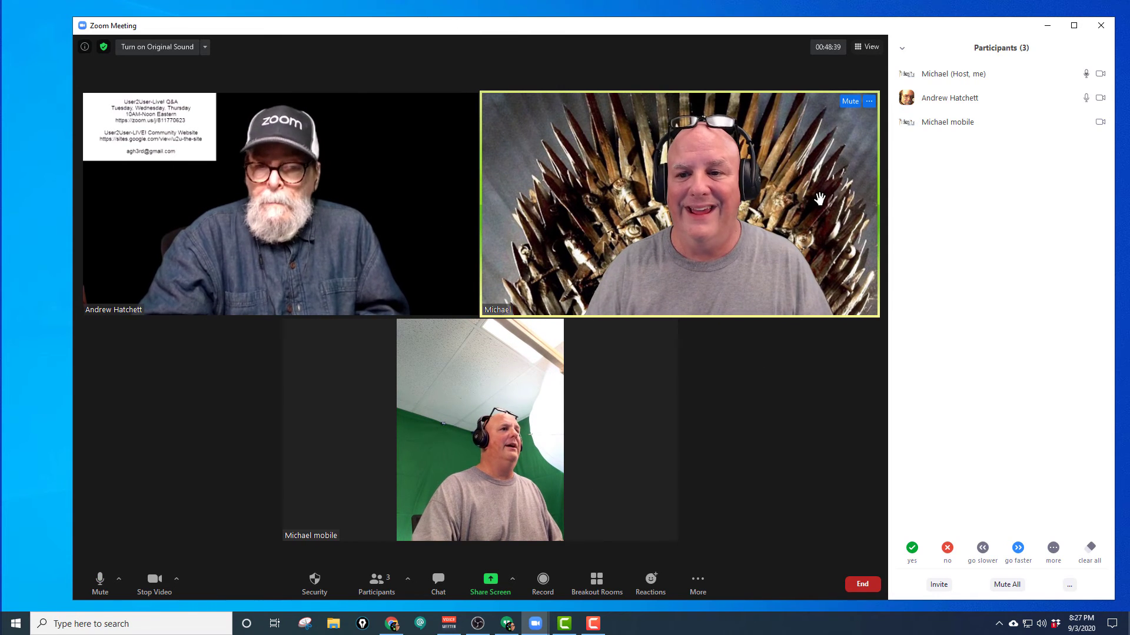
click(871, 52)
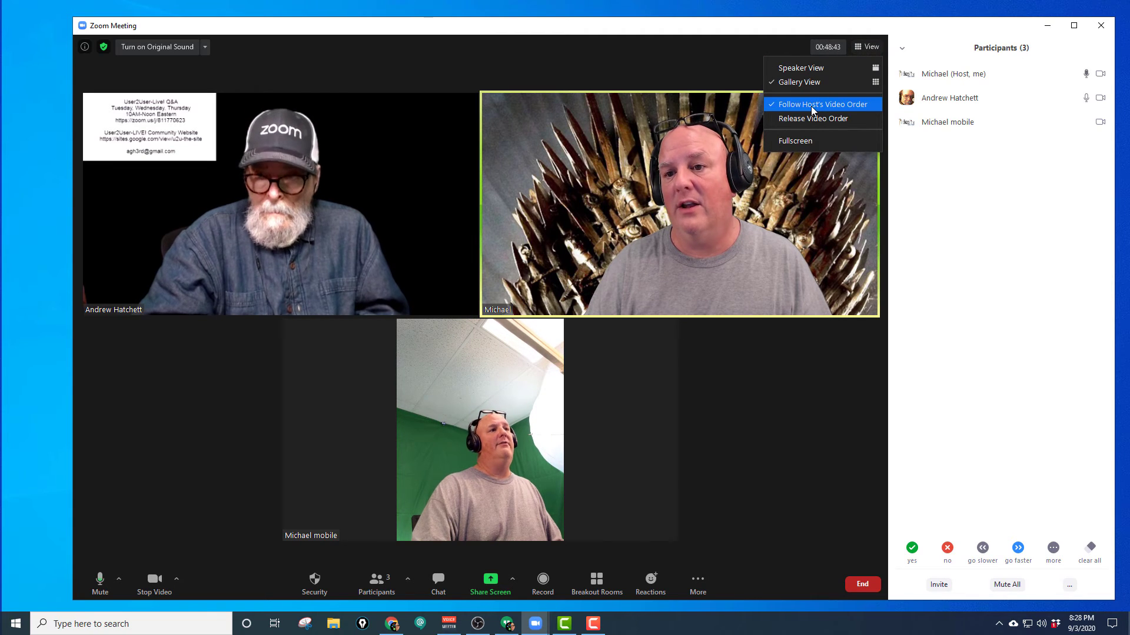
click(717, 74)
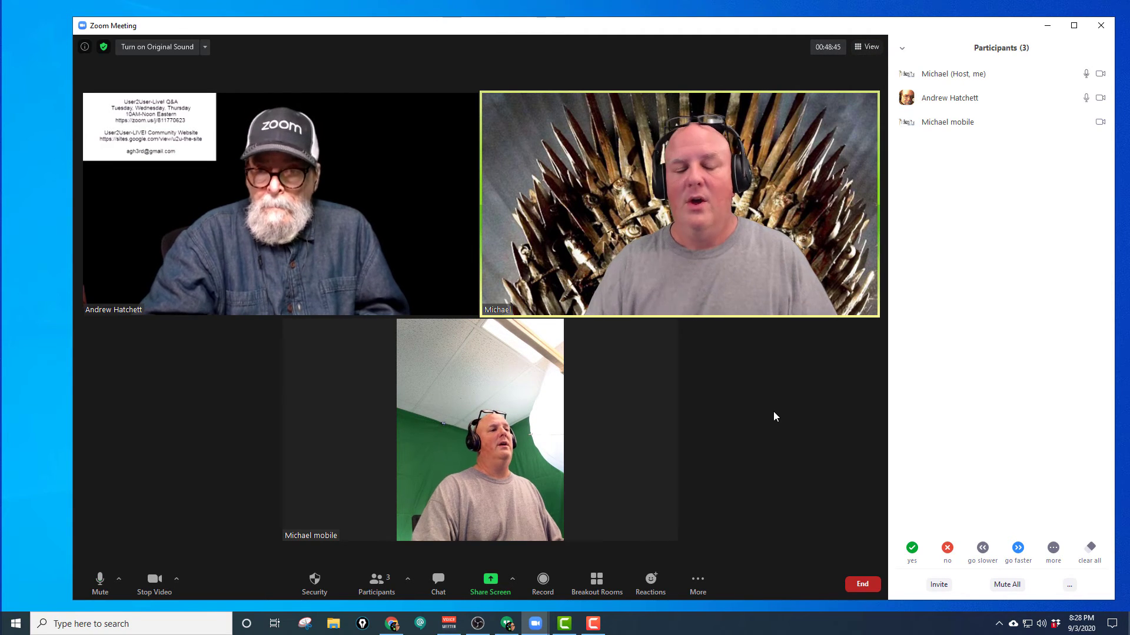